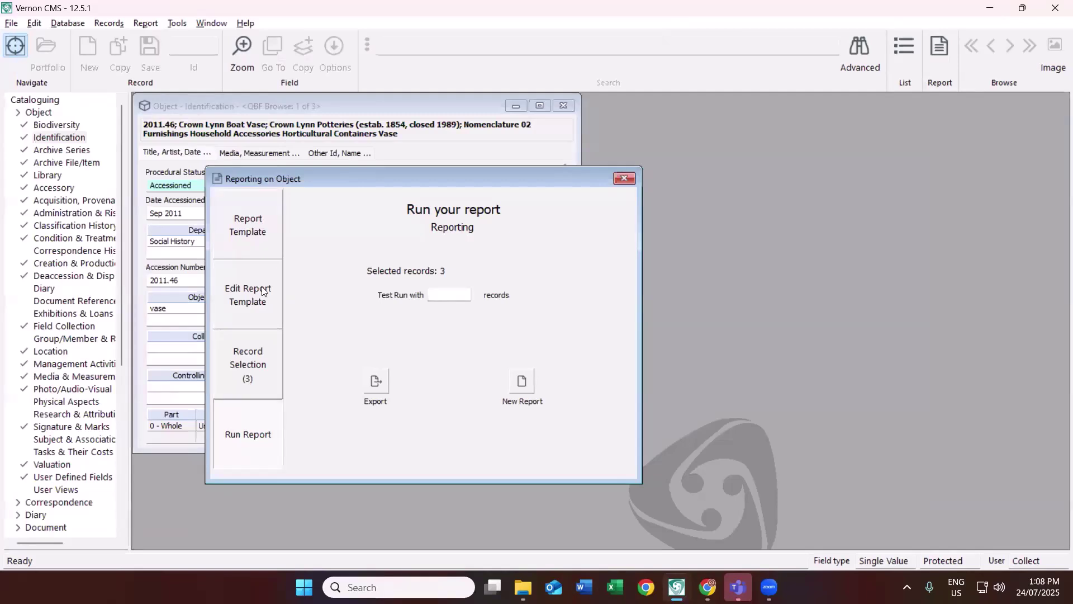
- In the report template's export formatting options, enable exporting audio-visual media to a folder and set the publication level to Full public access
{"action": "left_click", "coordinate": [270, 302]}
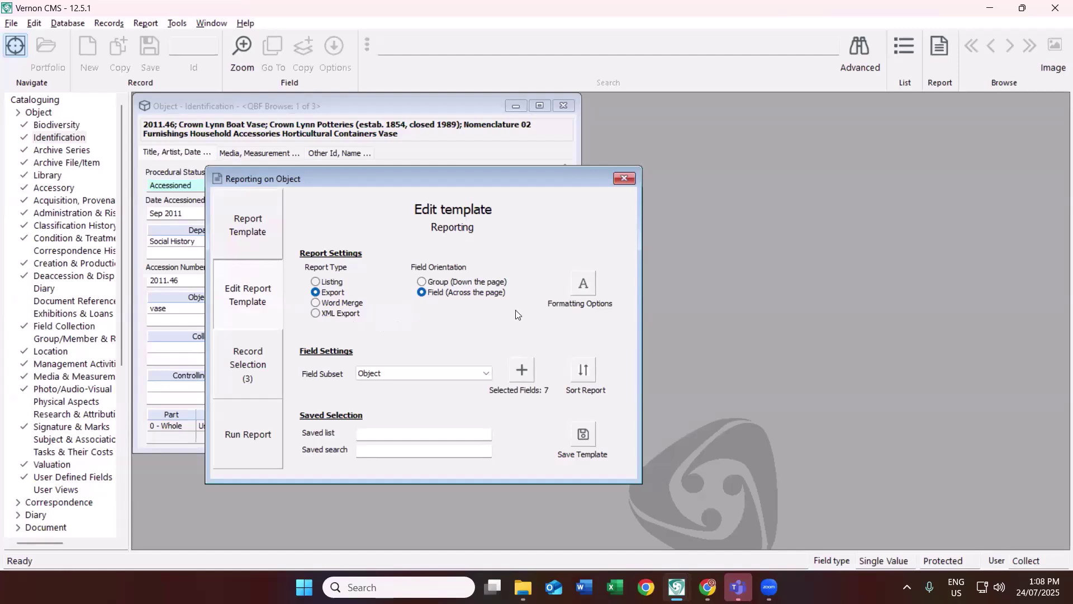
{"action": "left_click", "coordinate": [584, 284]}
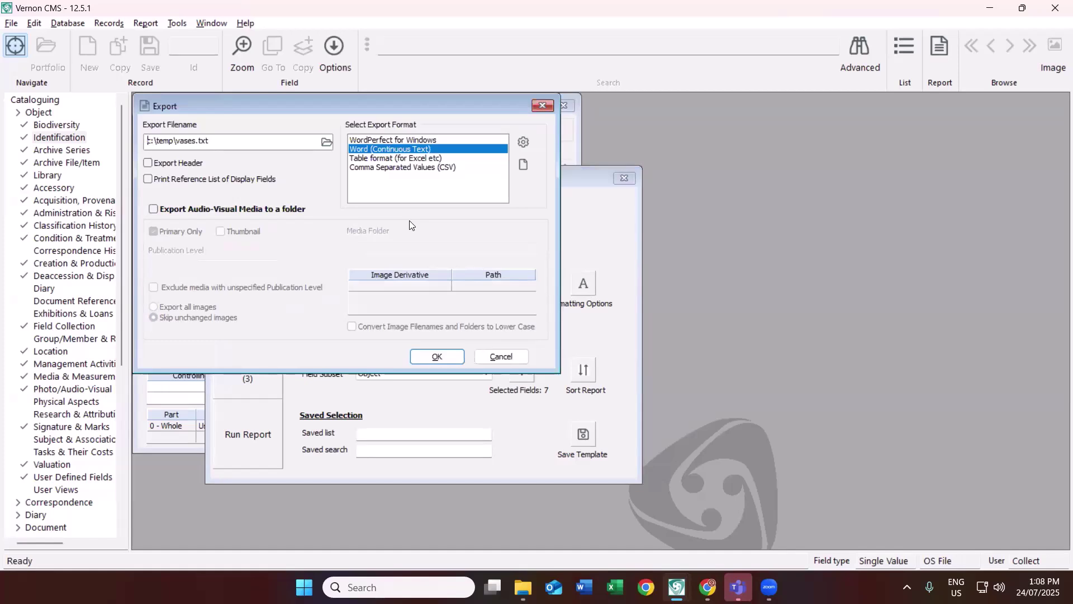
{"action": "left_click", "coordinate": [152, 210]}
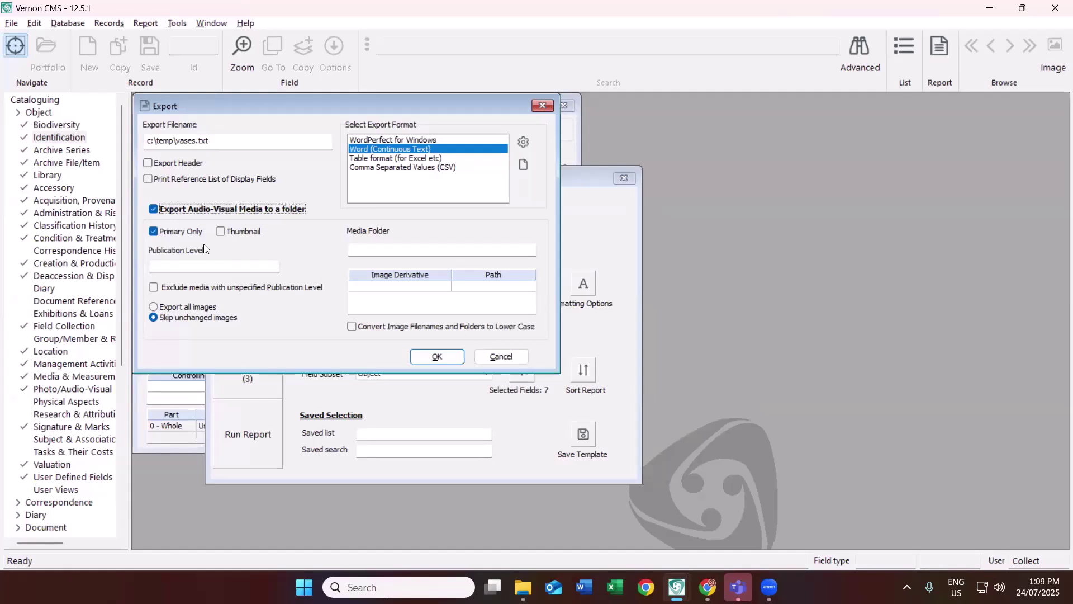
{"action": "left_click", "coordinate": [193, 266]}
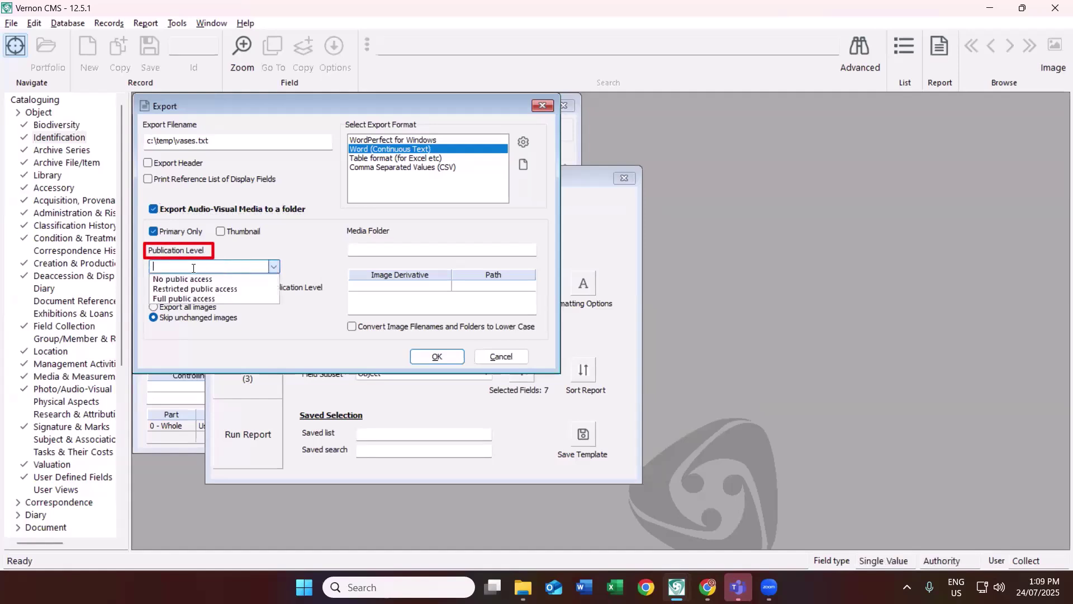
{"action": "left_click", "coordinate": [184, 298]}
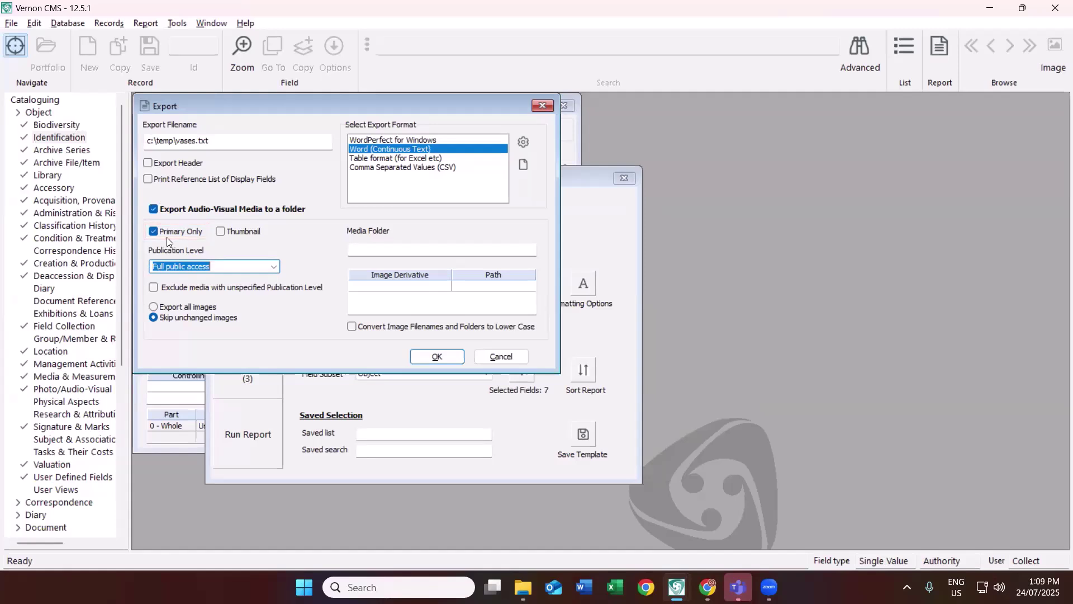
- Set the media folder to c:\temp\images and confirm the export options
{"action": "left_click", "coordinate": [387, 253]}
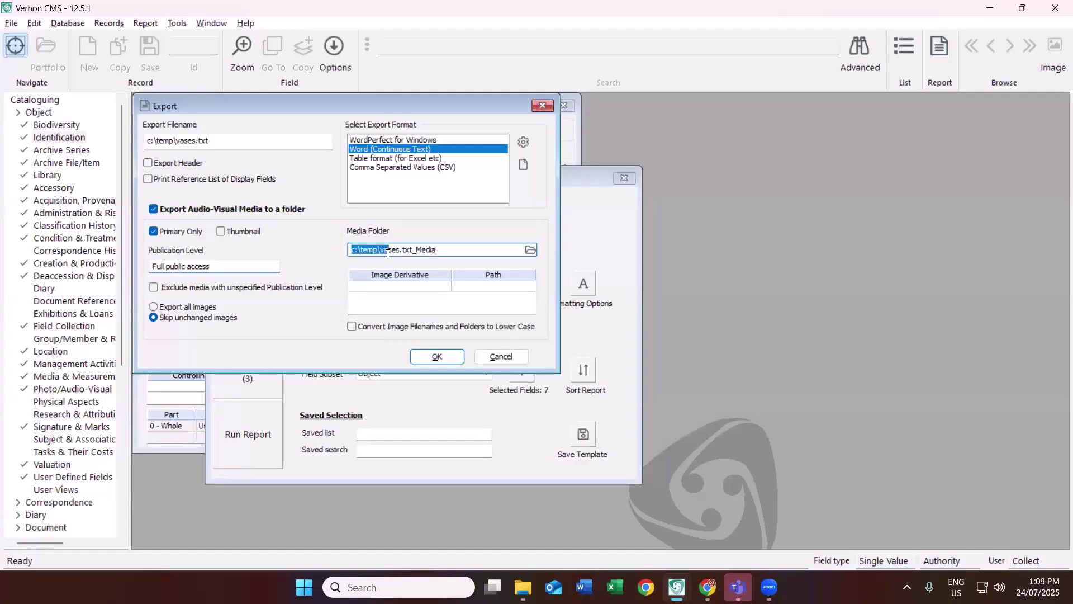
{"action": "left_click", "coordinate": [381, 250]}
{"action": "key", "text": "End"}
{"action": "left_click_drag", "start_coordinate": [440, 250], "coordinate": [381, 259]}
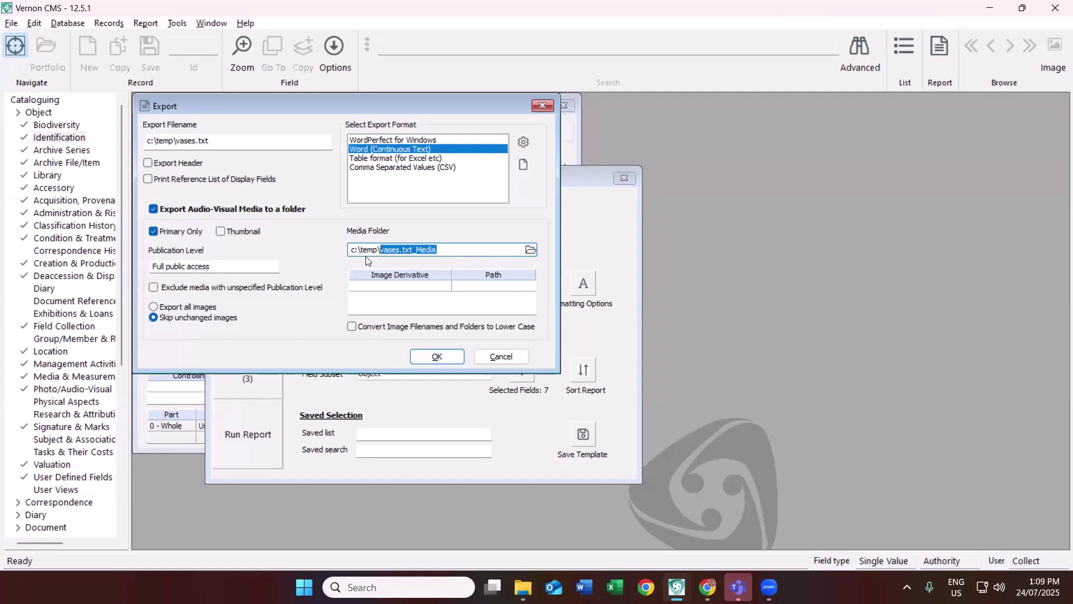
{"action": "type", "text": "images"}
{"action": "left_click", "coordinate": [441, 357]}
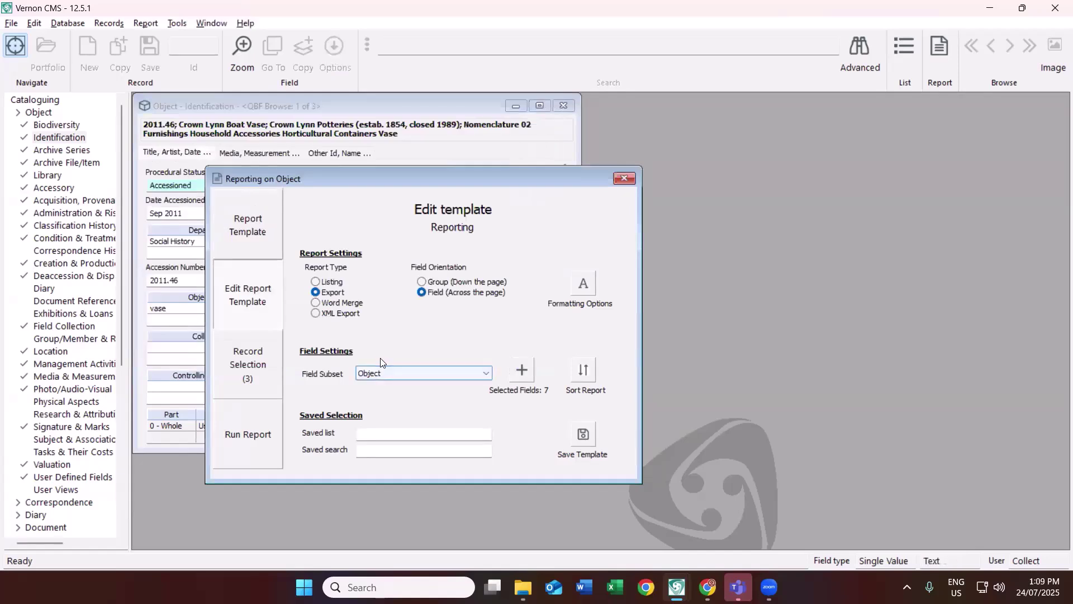
- Run the report as an export, overwriting the existing c:\temp\vases.txt file
{"action": "left_click", "coordinate": [258, 447]}
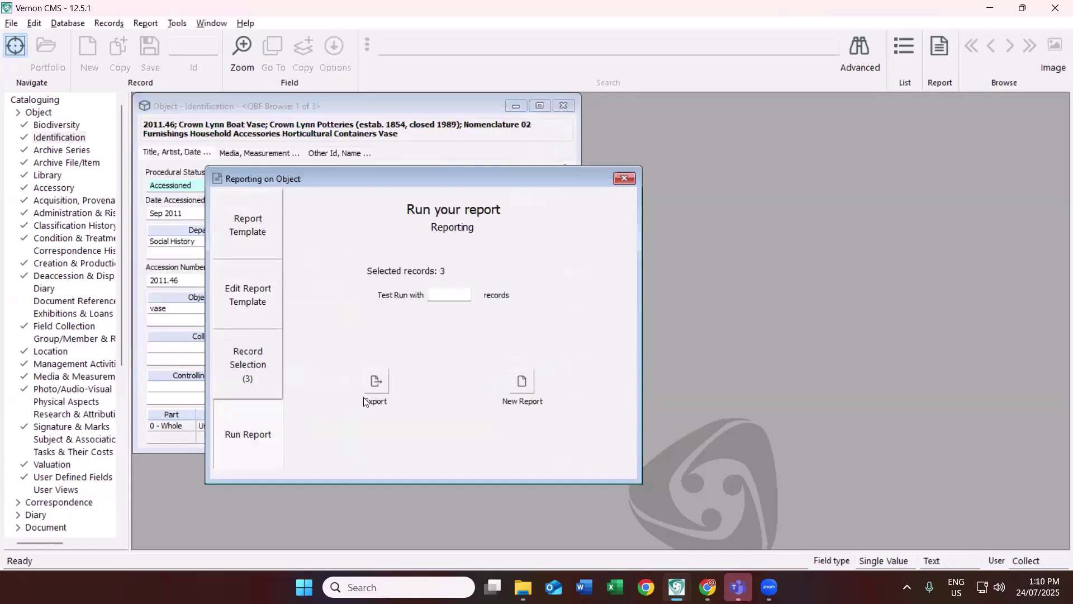
{"action": "left_click", "coordinate": [377, 385]}
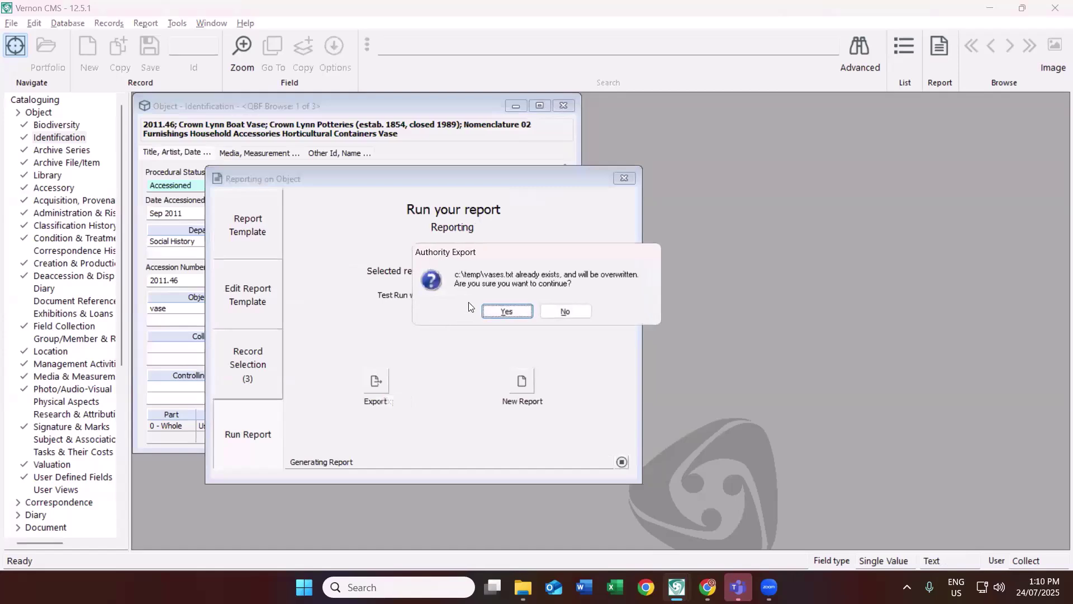
{"action": "left_click", "coordinate": [490, 313]}
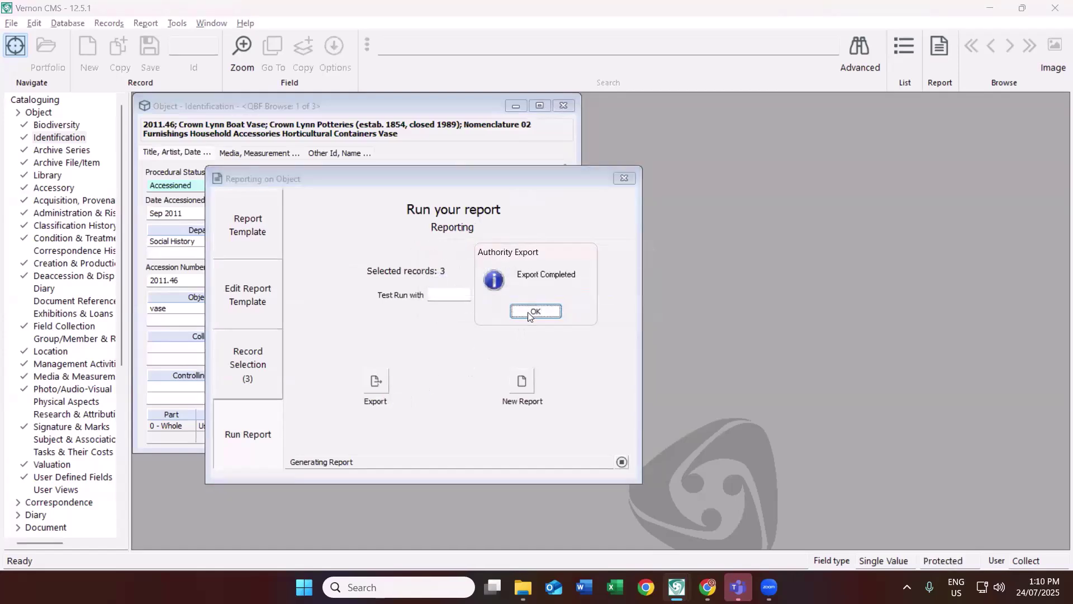
{"action": "left_click", "coordinate": [528, 312]}
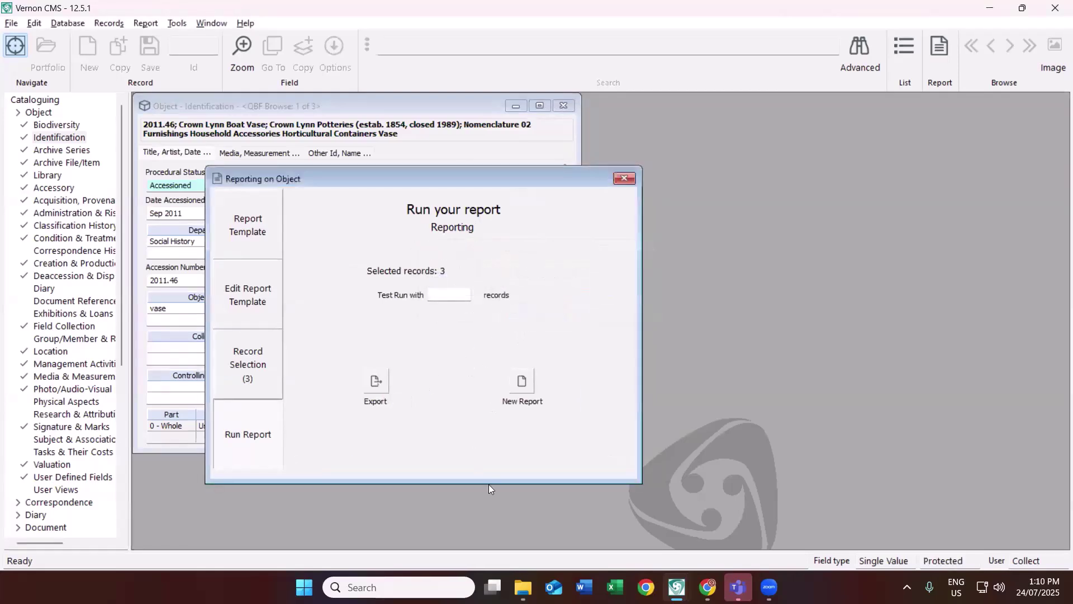
- Switch to File Explorer and examine the exported pictures in the 1999 and 2011 subfolders of temp\images\Demonstration Images, then return to Vernon CMS
{"action": "mouse_move", "coordinate": [522, 587]}
{"action": "left_click", "coordinate": [531, 535]}
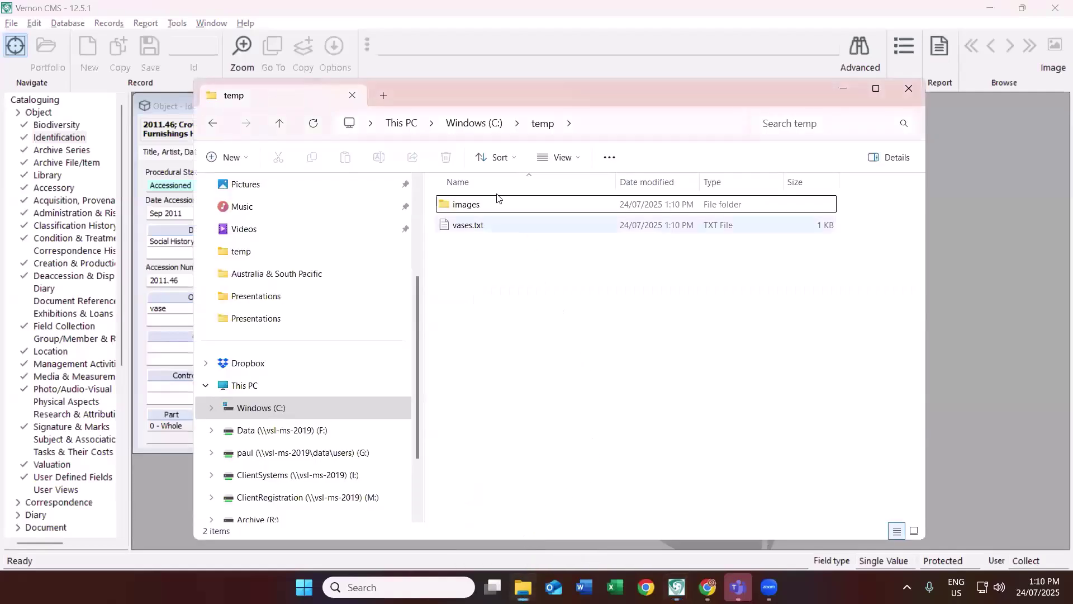
{"action": "left_click", "coordinate": [462, 206]}
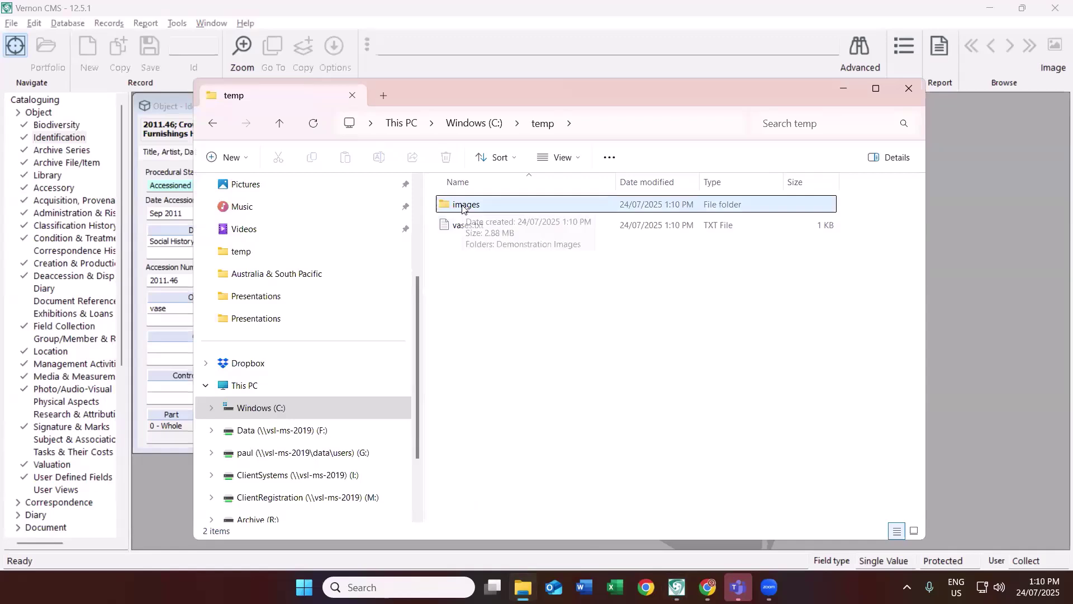
{"action": "double_click", "coordinate": [461, 206]}
{"action": "double_click", "coordinate": [462, 206]}
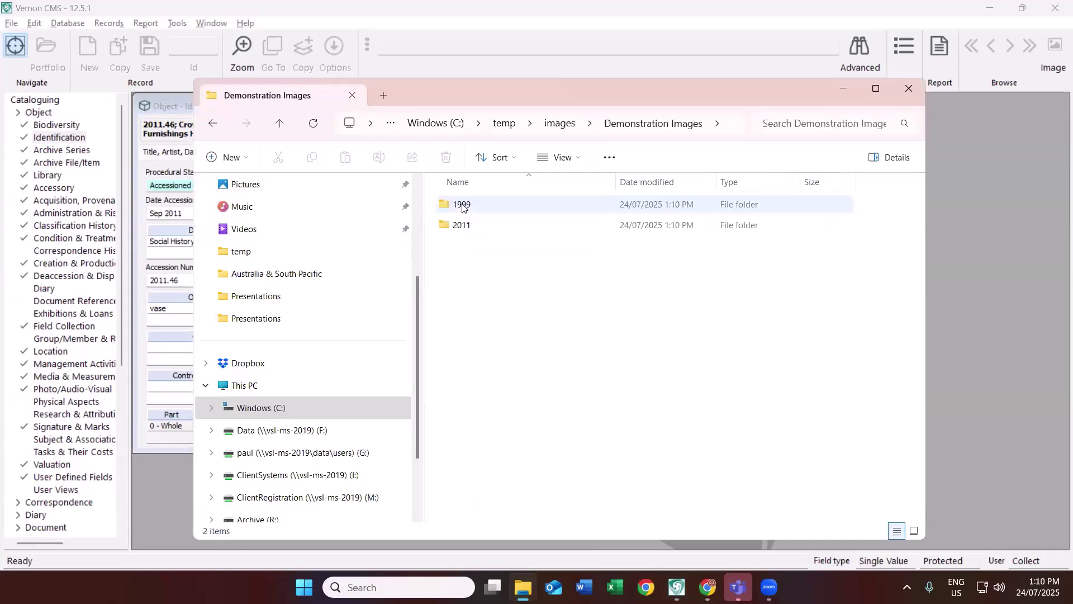
{"action": "double_click", "coordinate": [462, 206]}
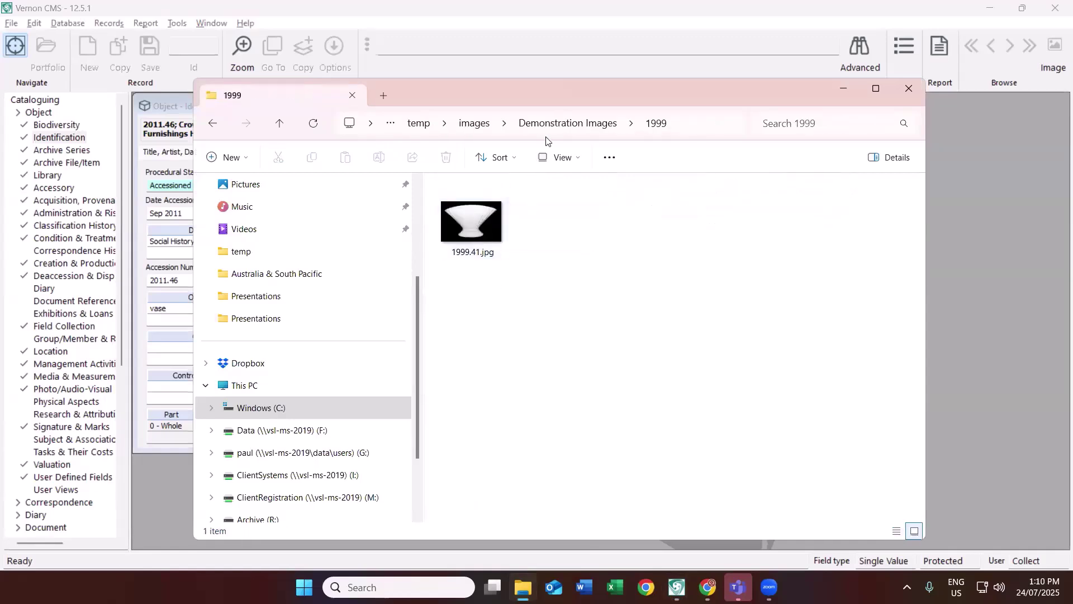
{"action": "left_click", "coordinate": [553, 126]}
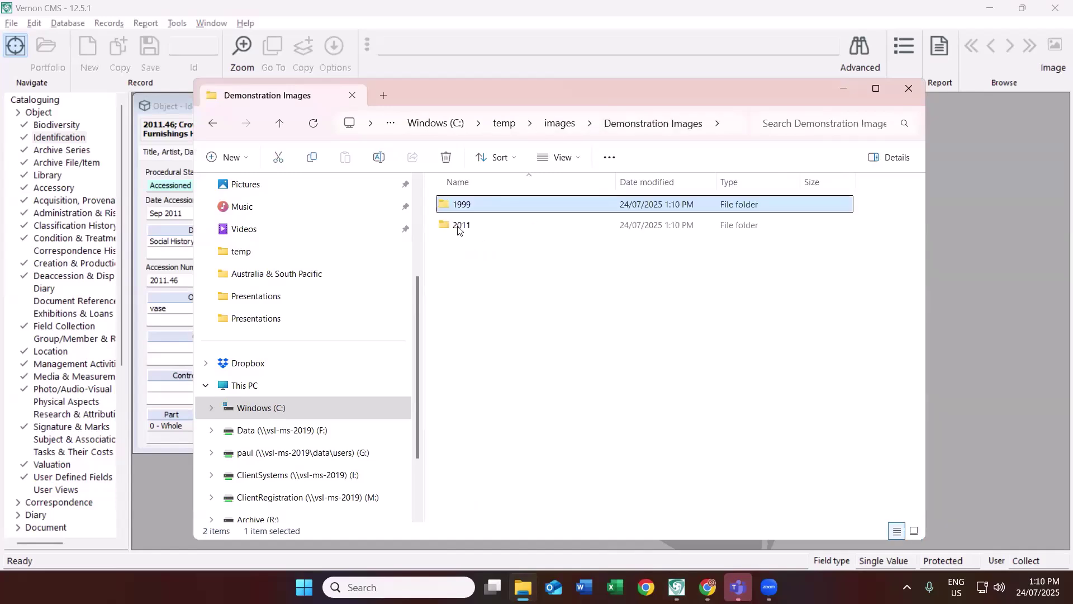
{"action": "left_click", "coordinate": [468, 228]}
{"action": "double_click", "coordinate": [468, 229]}
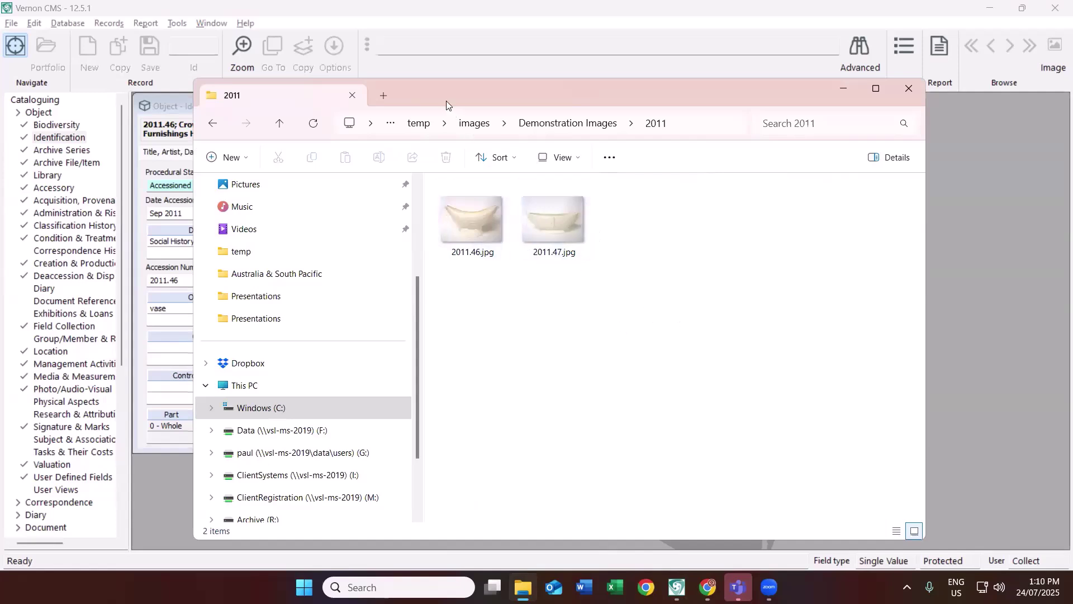
{"action": "key", "text": "alt+Tab"}
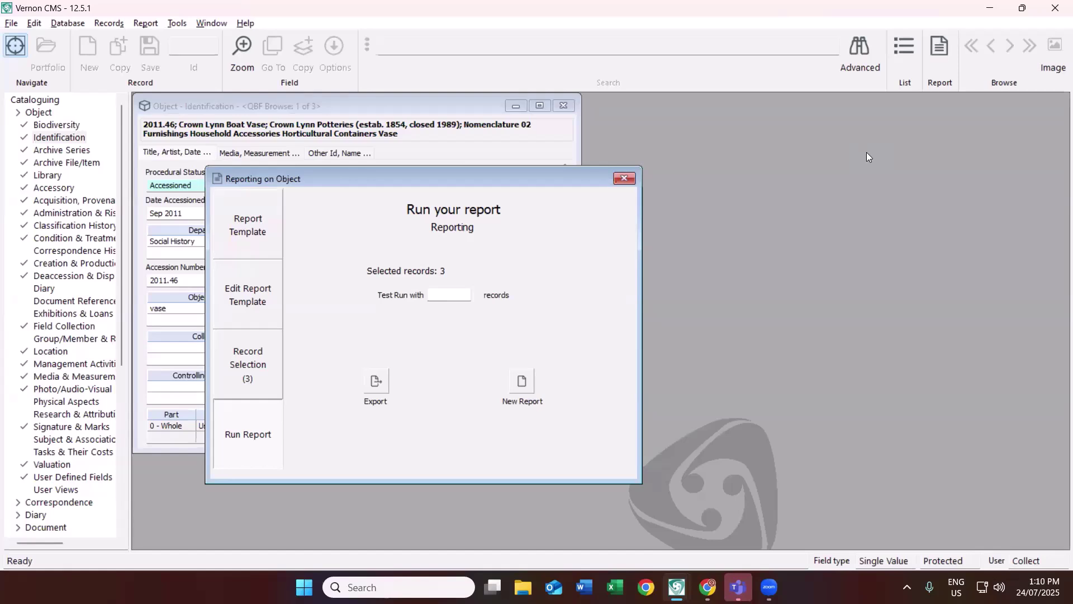
- Reopen the template's export formatting options and examine the definition of the xlarge image derivative among the available terms
{"action": "left_click", "coordinate": [255, 295]}
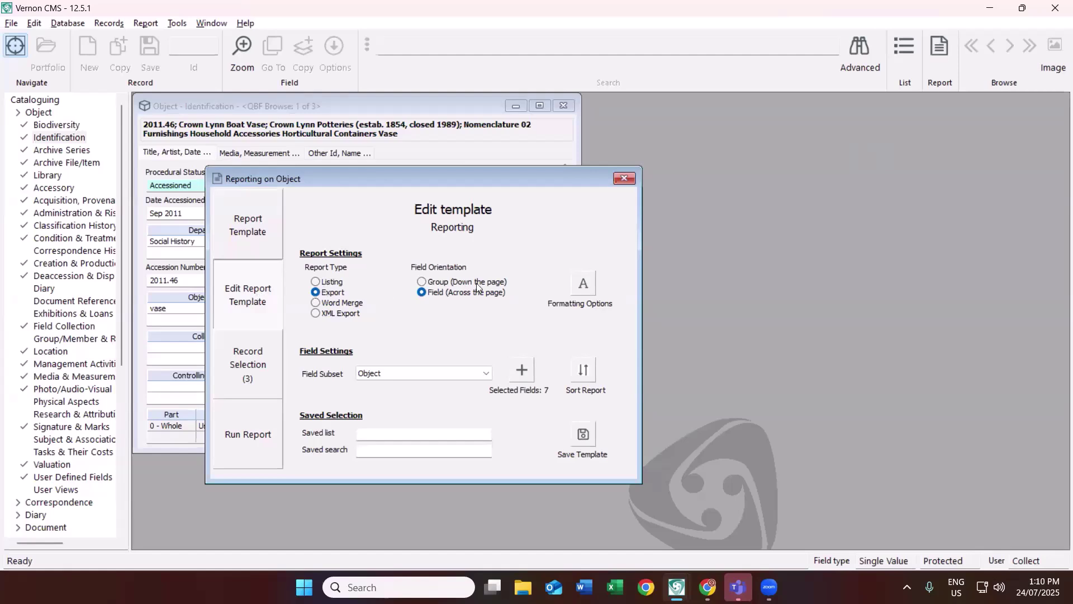
{"action": "left_click", "coordinate": [582, 285]}
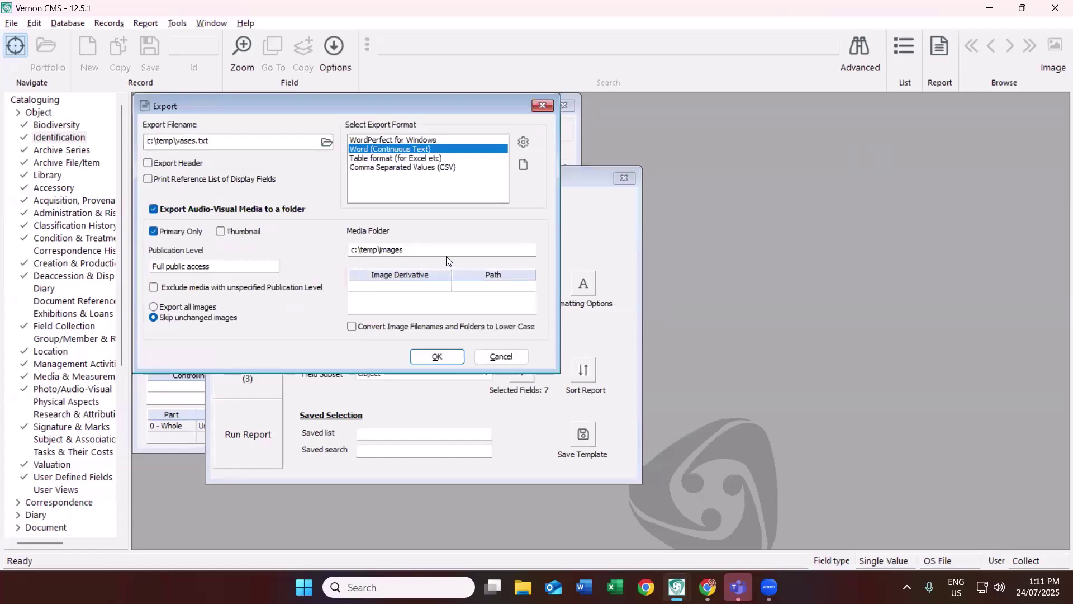
{"action": "left_click", "coordinate": [411, 290]}
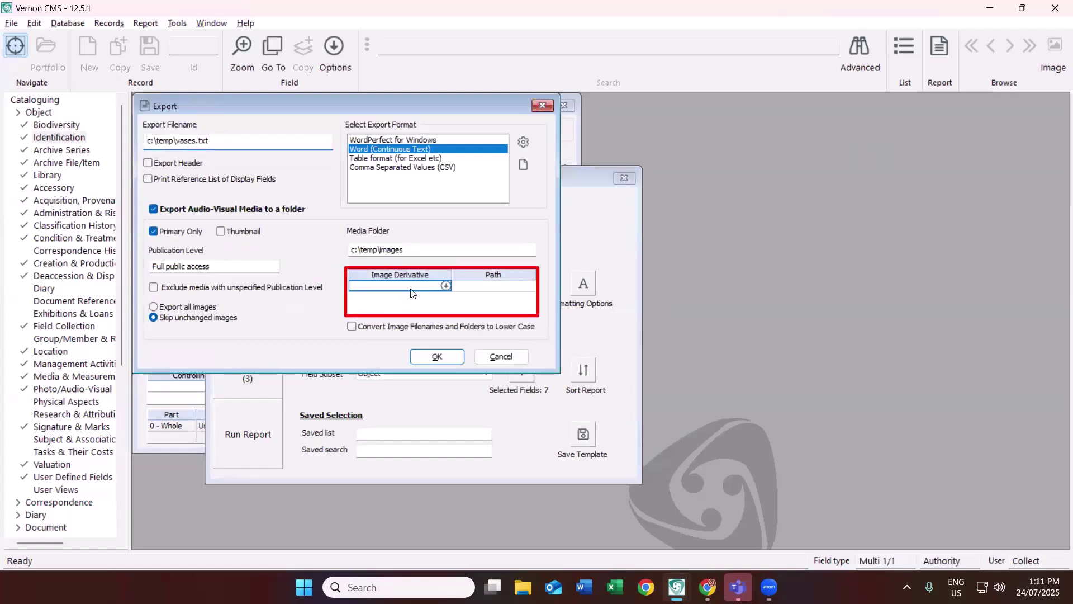
{"action": "left_click", "coordinate": [445, 287]}
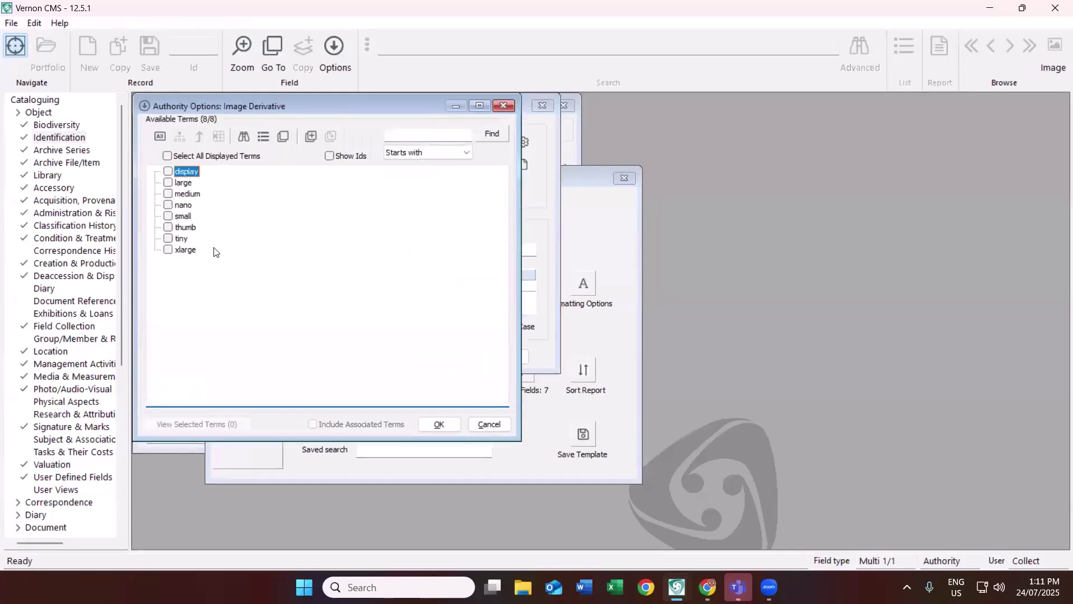
{"action": "left_click", "coordinate": [190, 194]}
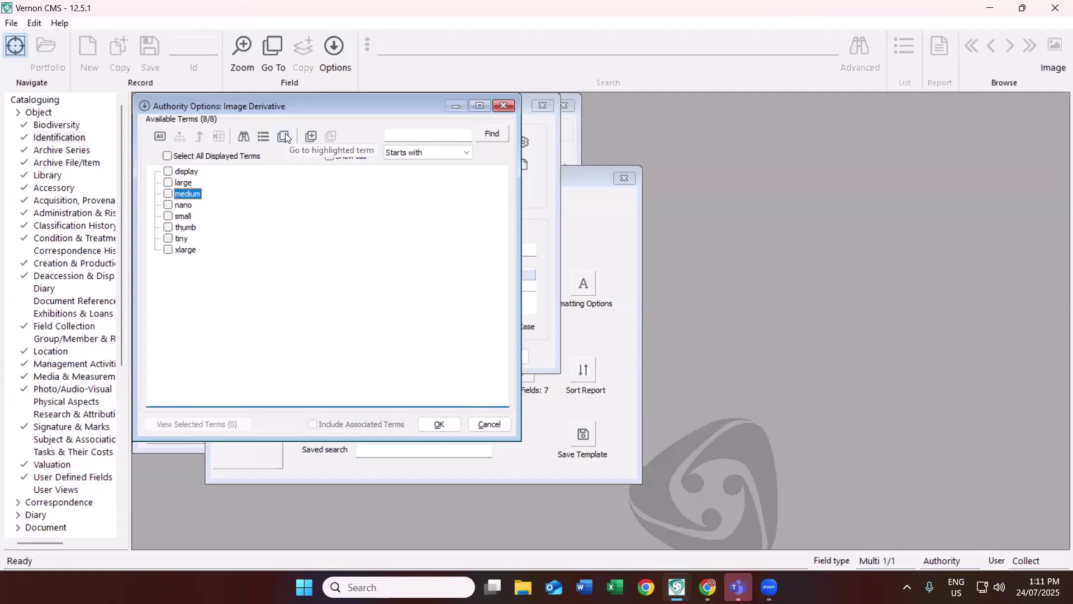
{"action": "left_click", "coordinate": [189, 251]}
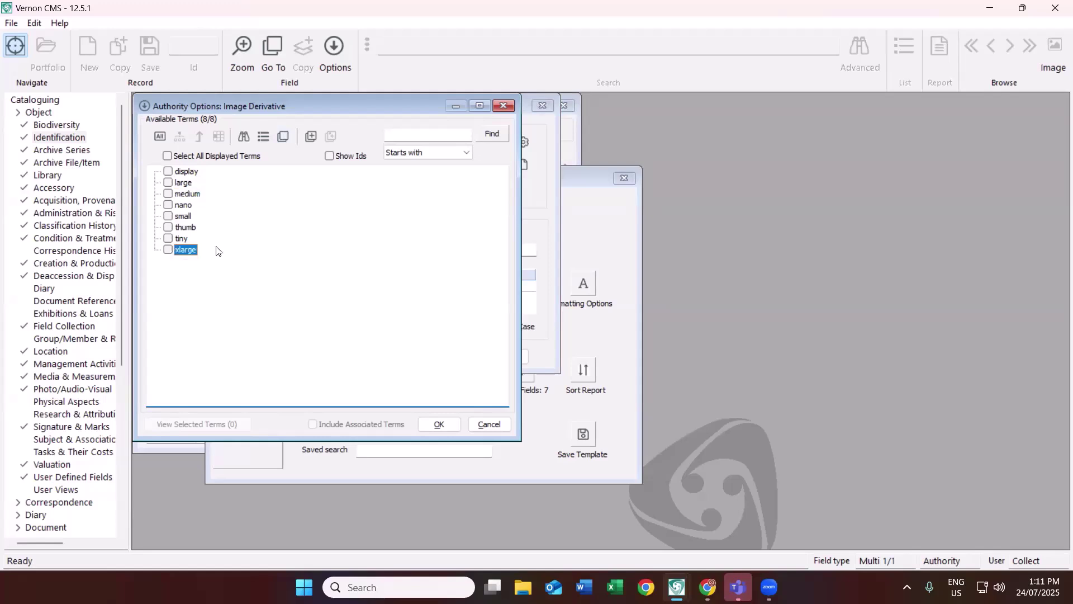
{"action": "left_click", "coordinate": [285, 136]}
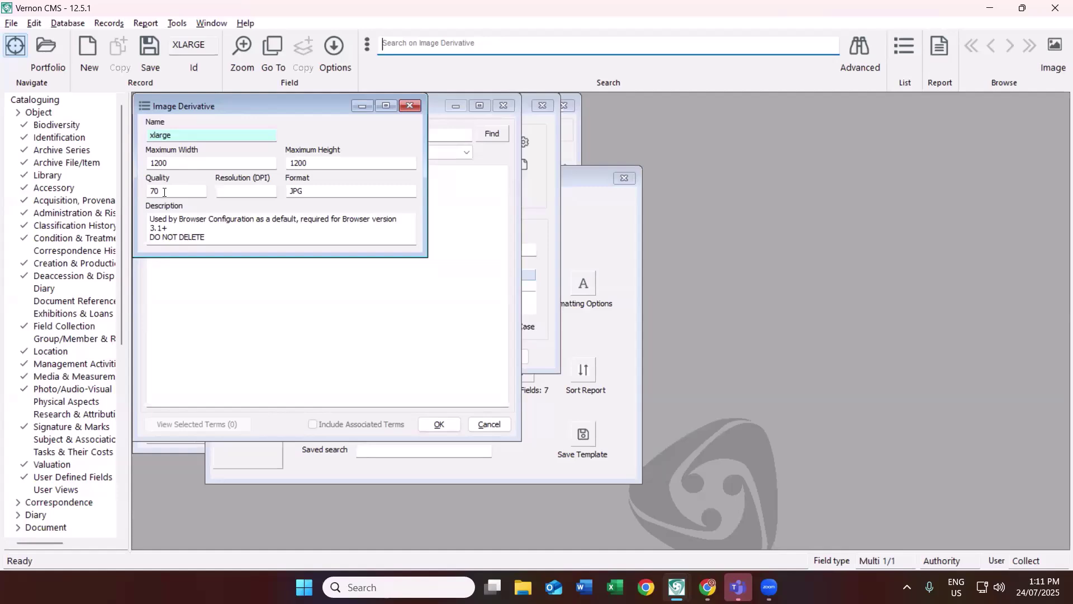
{"action": "left_click", "coordinate": [411, 106]}
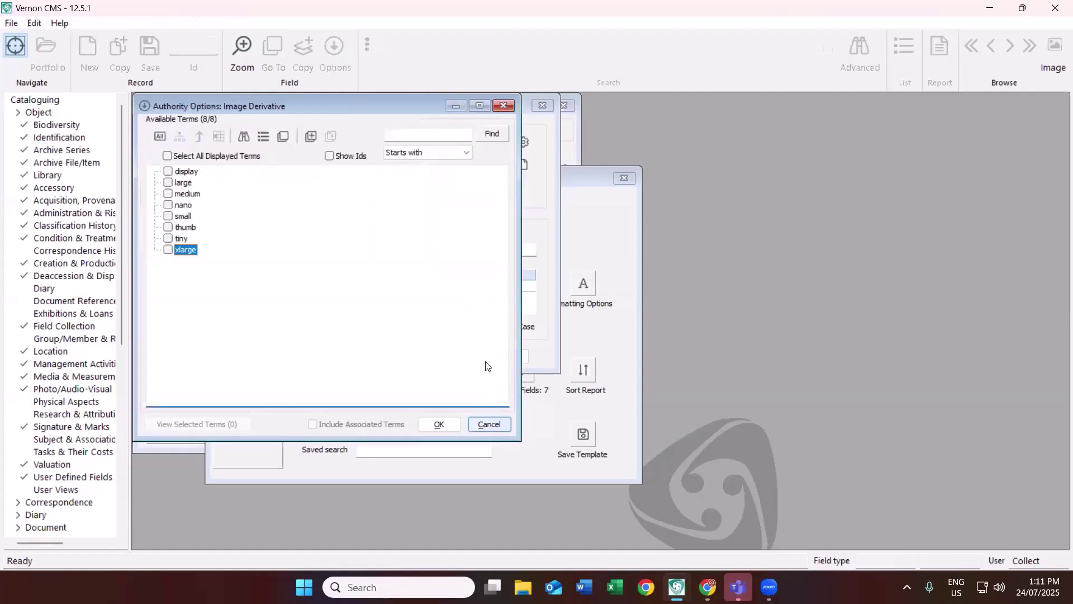
{"action": "left_click", "coordinate": [489, 424]}
- Add xlarge as the image derivative with an empty path and confirm the export options
{"action": "type", "text": "xlarge"}
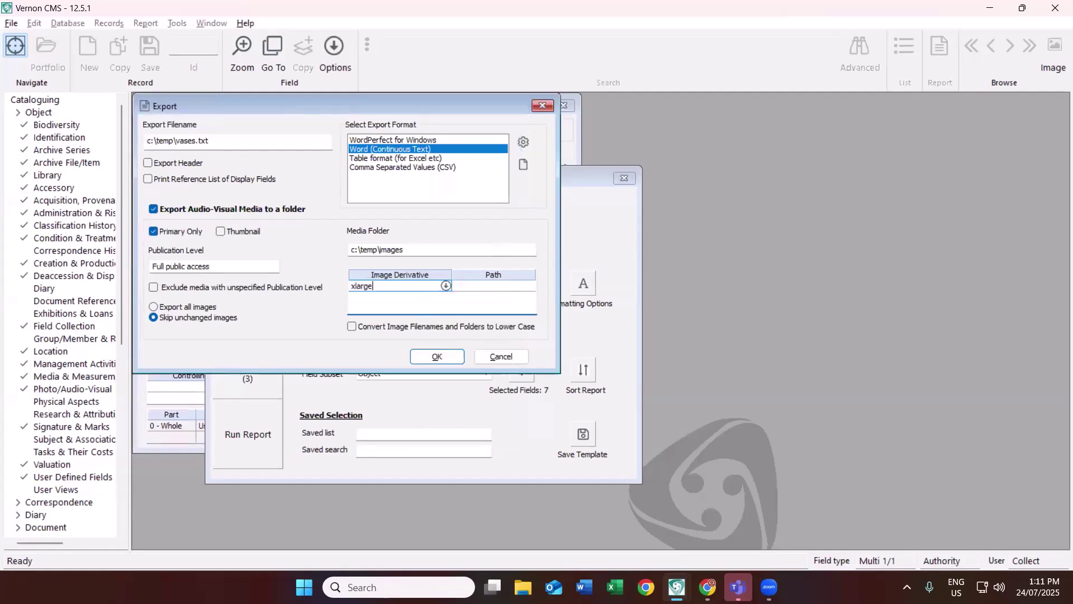
{"action": "key", "text": "Tab"}
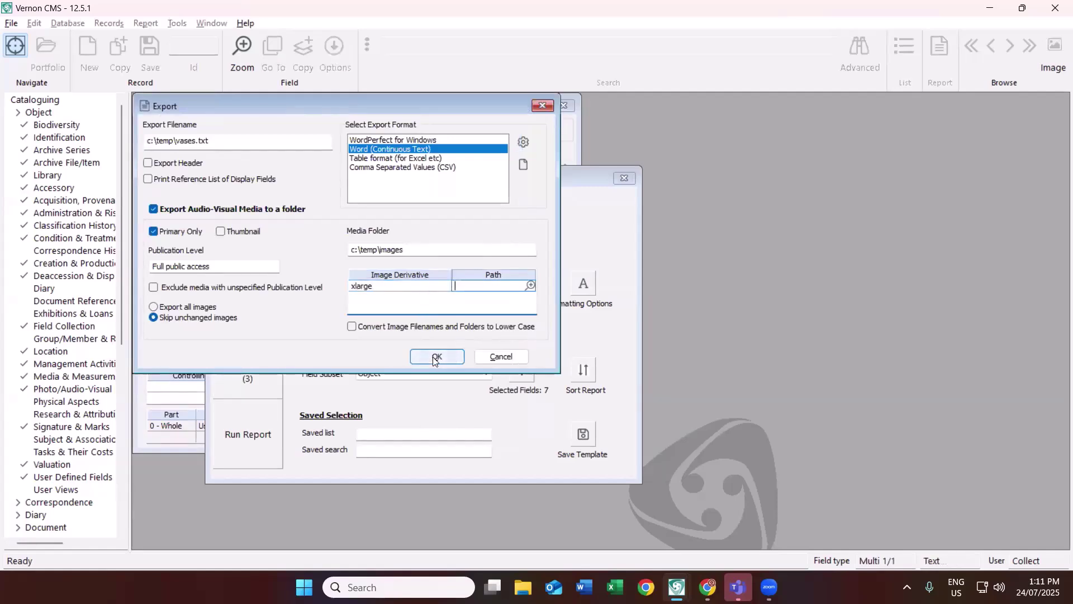
{"action": "left_click", "coordinate": [435, 356]}
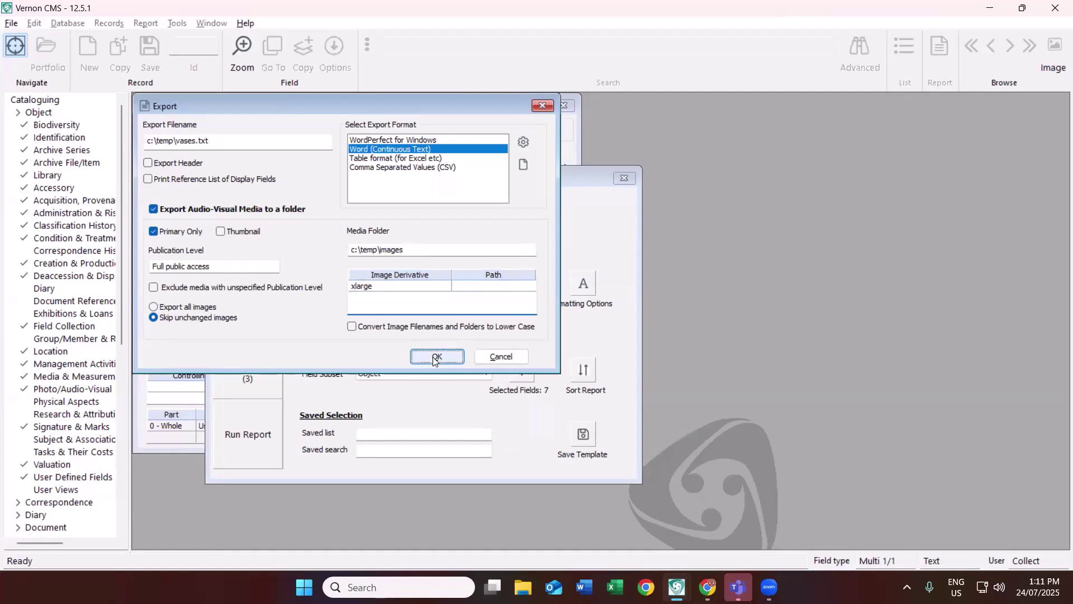
- Export the selected records again with the xlarge derivative, overwriting c:\temp\vases.txt
{"action": "left_click", "coordinate": [260, 453]}
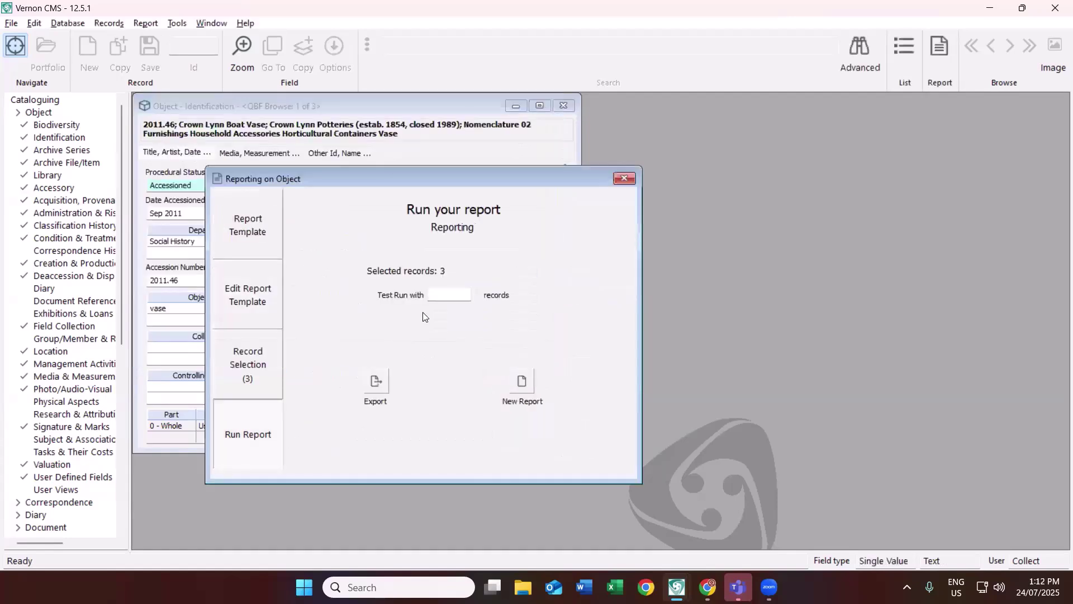
{"action": "left_click", "coordinate": [377, 386]}
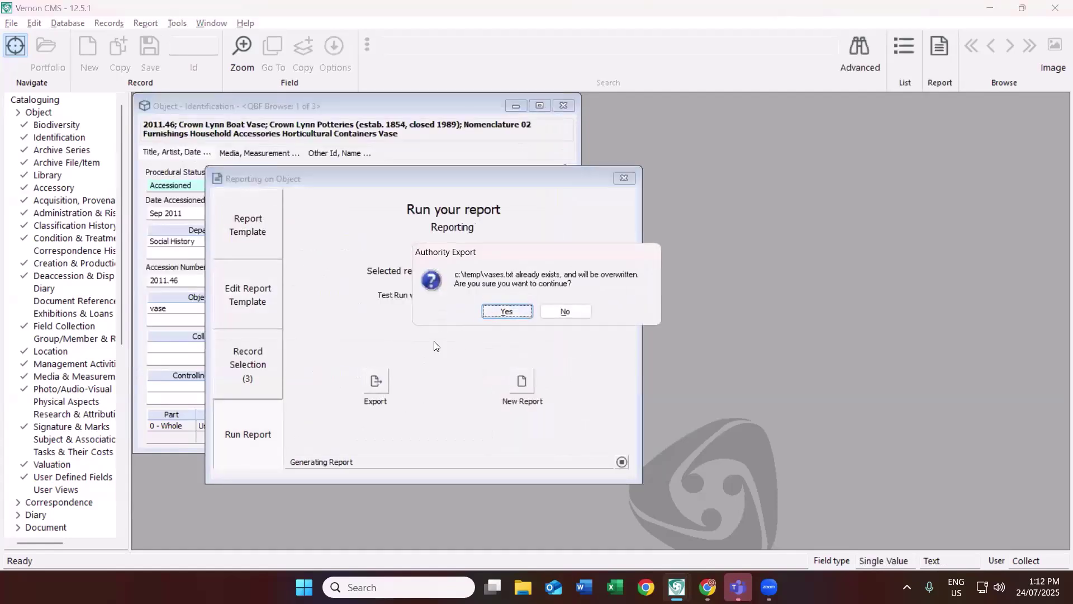
{"action": "left_click", "coordinate": [520, 311]}
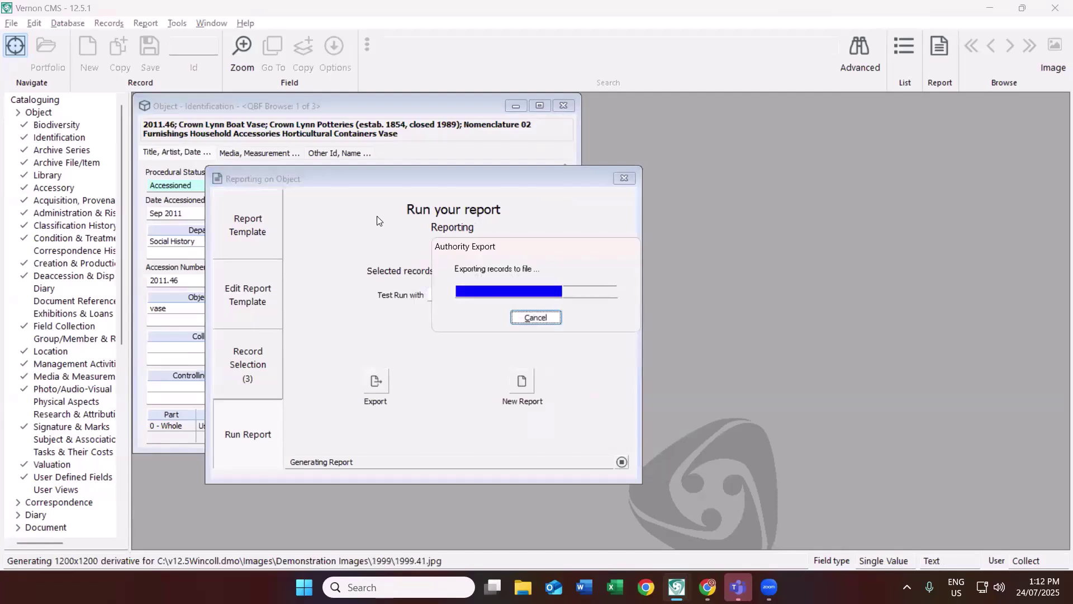
{"action": "key", "text": "Return"}
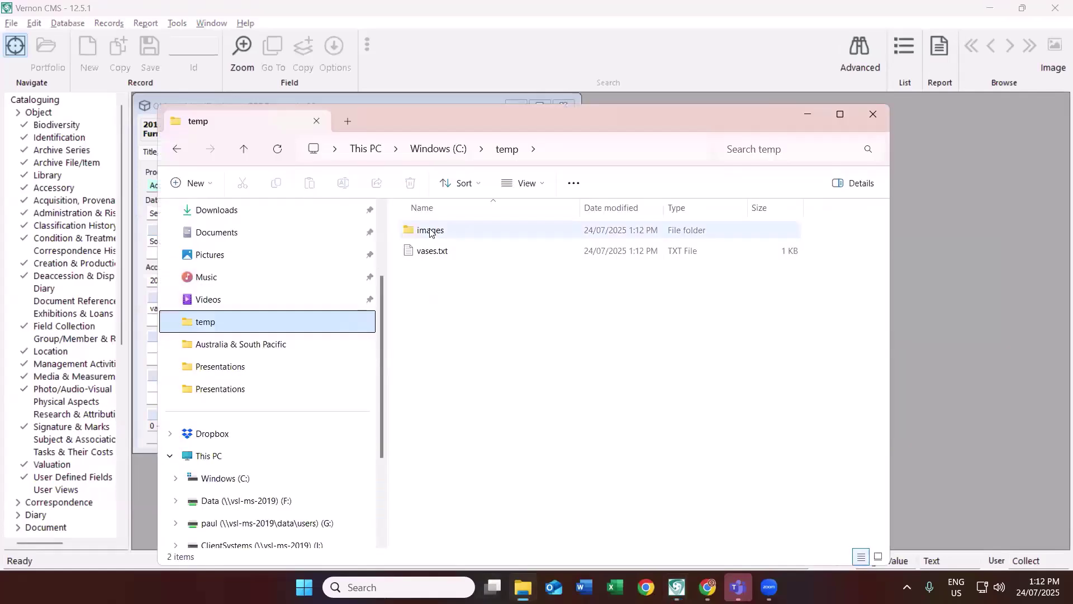
- Open the exported 1999 picture folder under temp\images\xlarge\Demonstration Images
{"action": "double_click", "coordinate": [436, 232]}
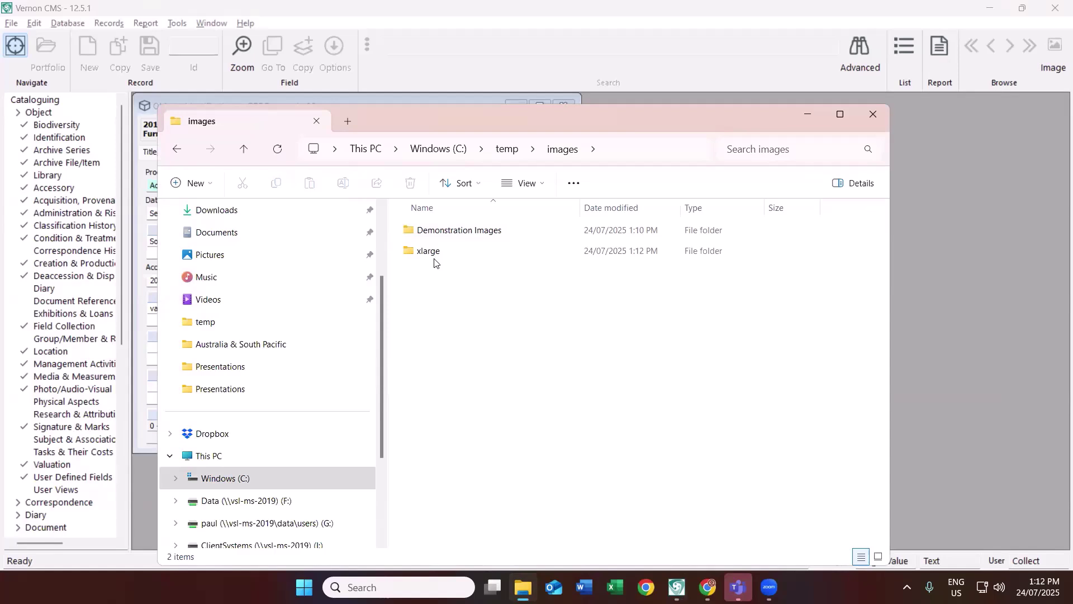
{"action": "double_click", "coordinate": [425, 251]}
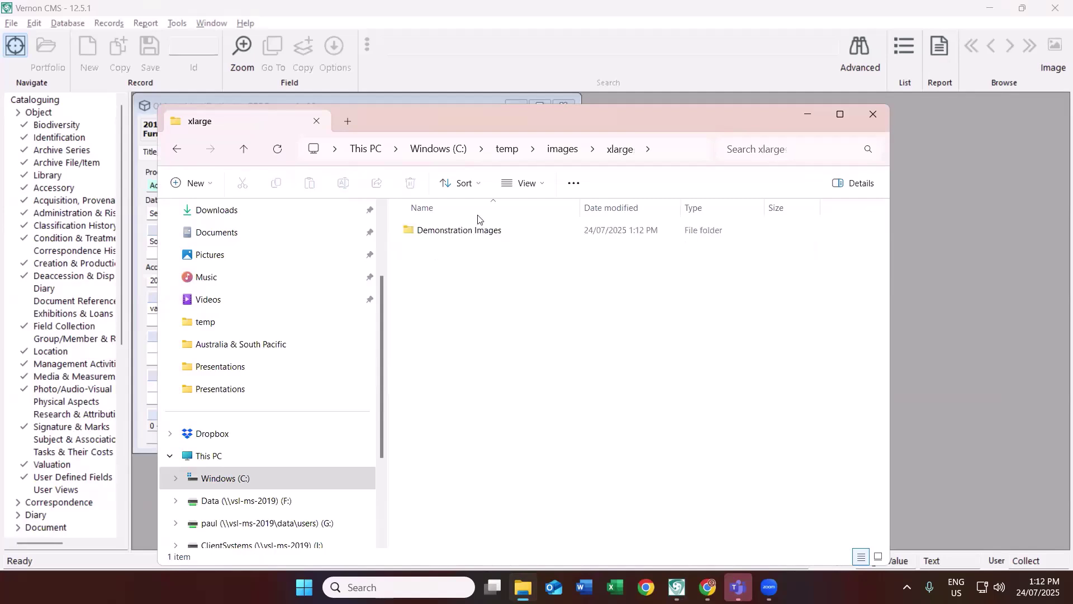
{"action": "double_click", "coordinate": [471, 234]}
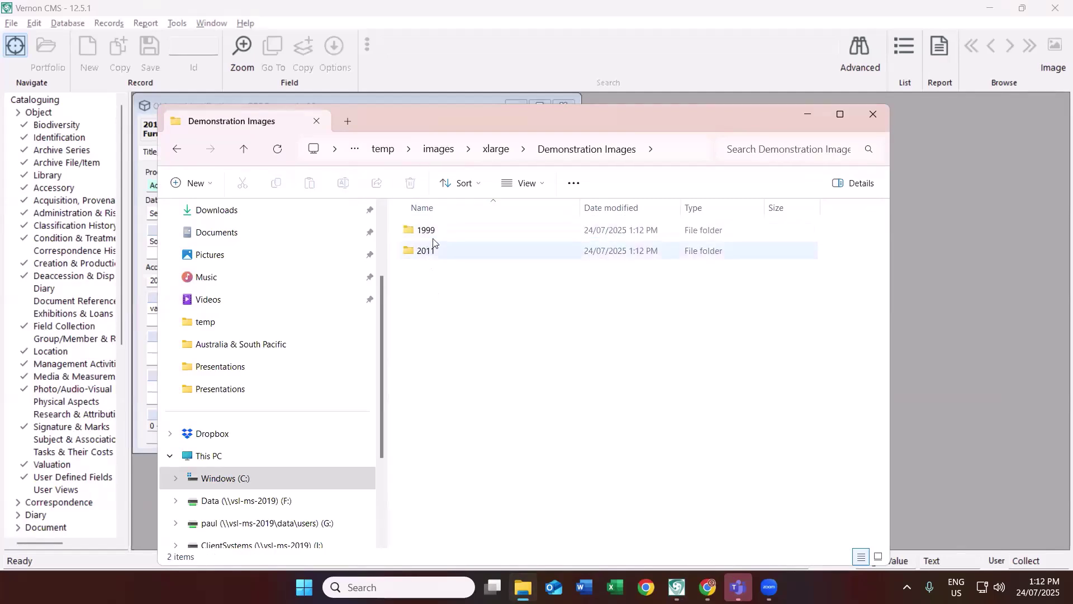
{"action": "double_click", "coordinate": [434, 234]}
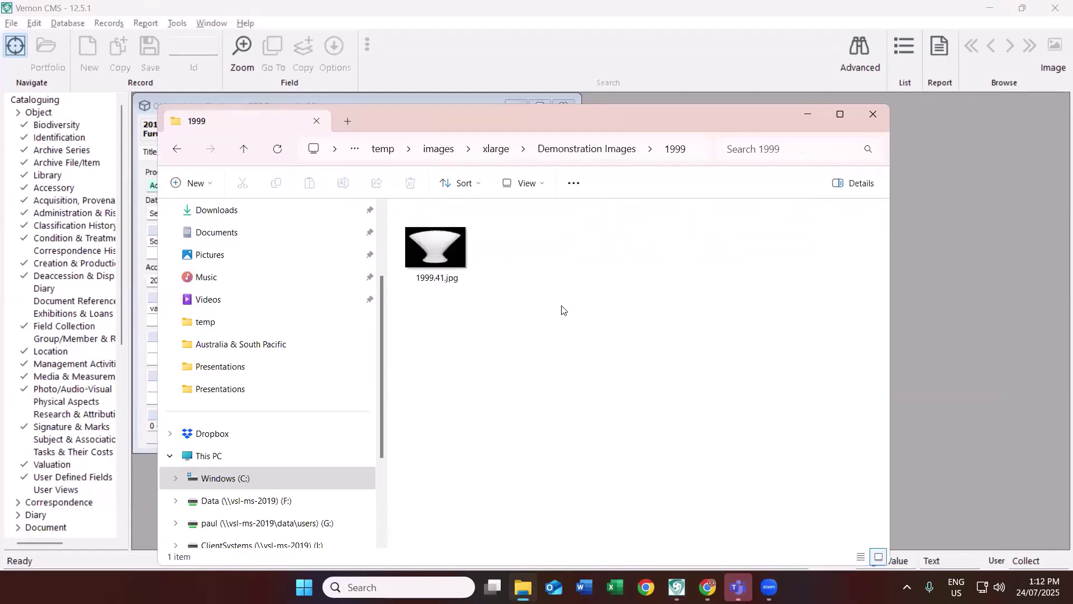
- Check the pixel dimensions of the exported 1999.41.jpg in its detailed file properties, then close the properties
{"action": "right_click", "coordinate": [448, 256]}
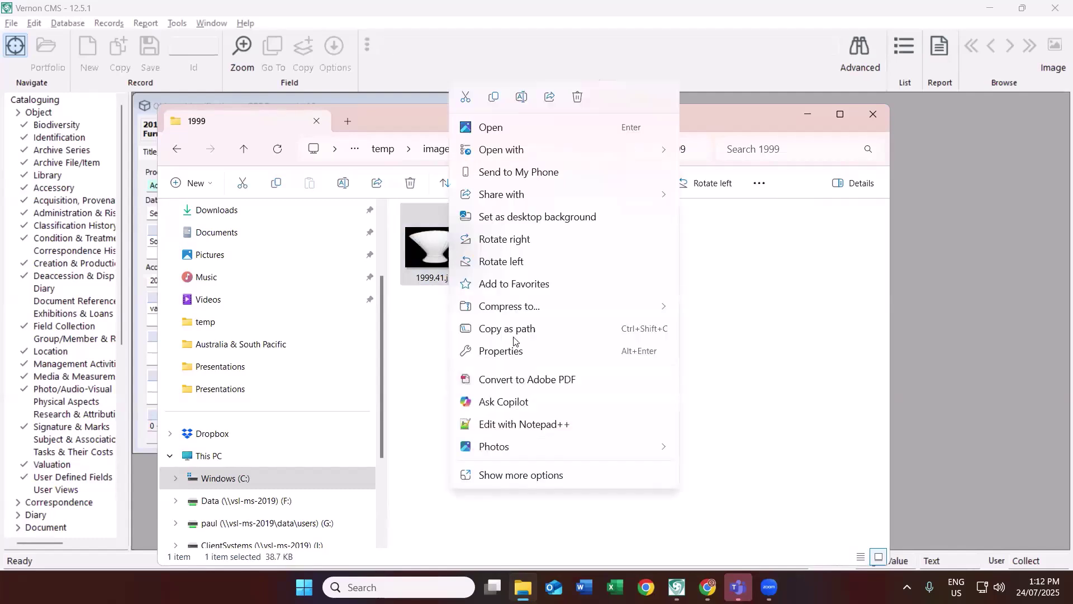
{"action": "left_click", "coordinate": [522, 352]}
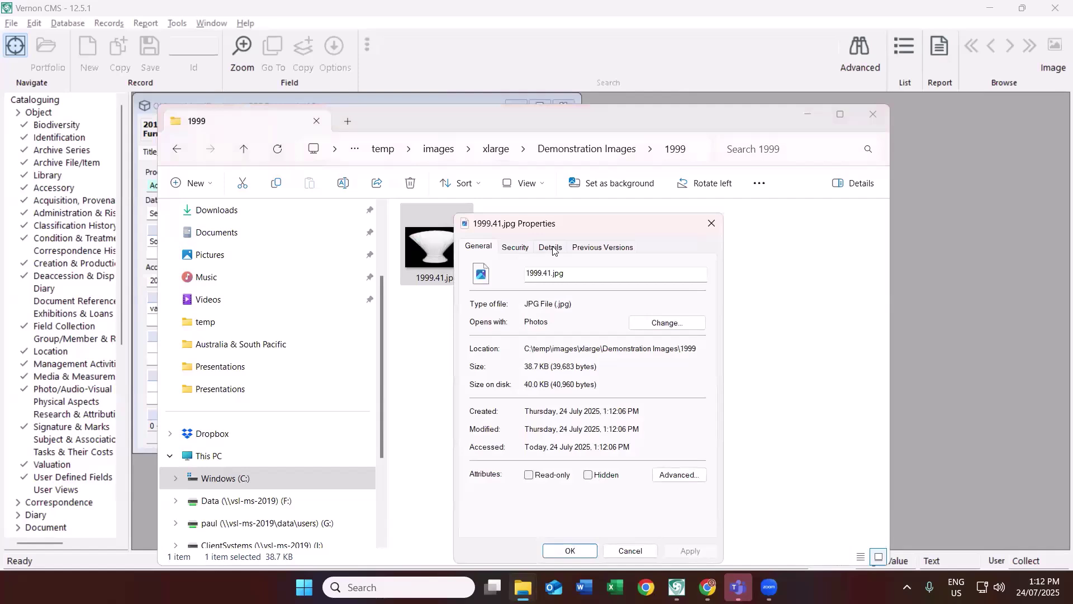
{"action": "left_click", "coordinate": [552, 249]}
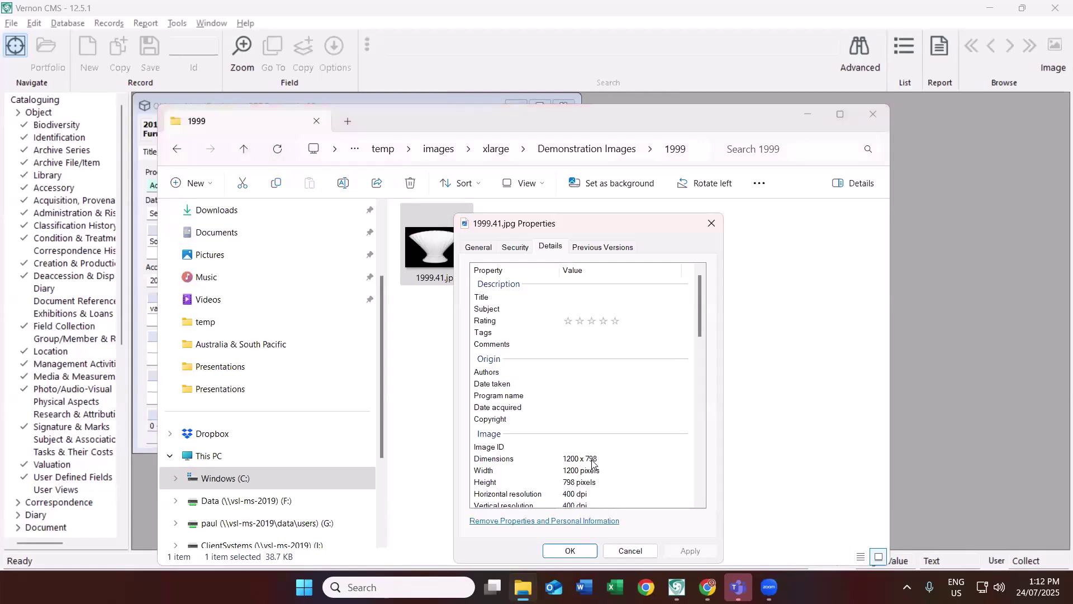
{"action": "left_click", "coordinate": [710, 222]}
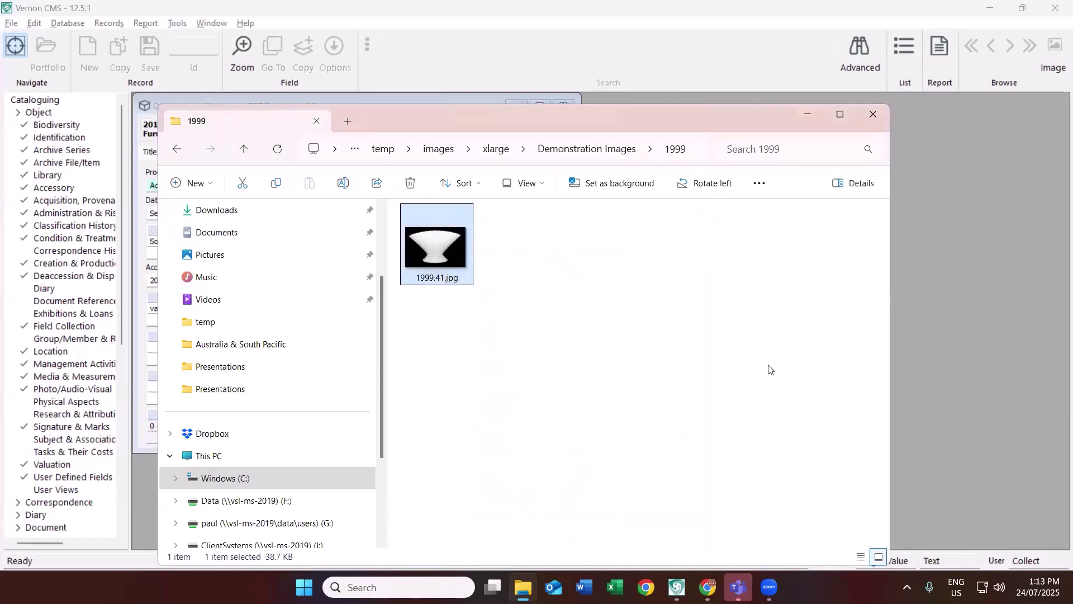